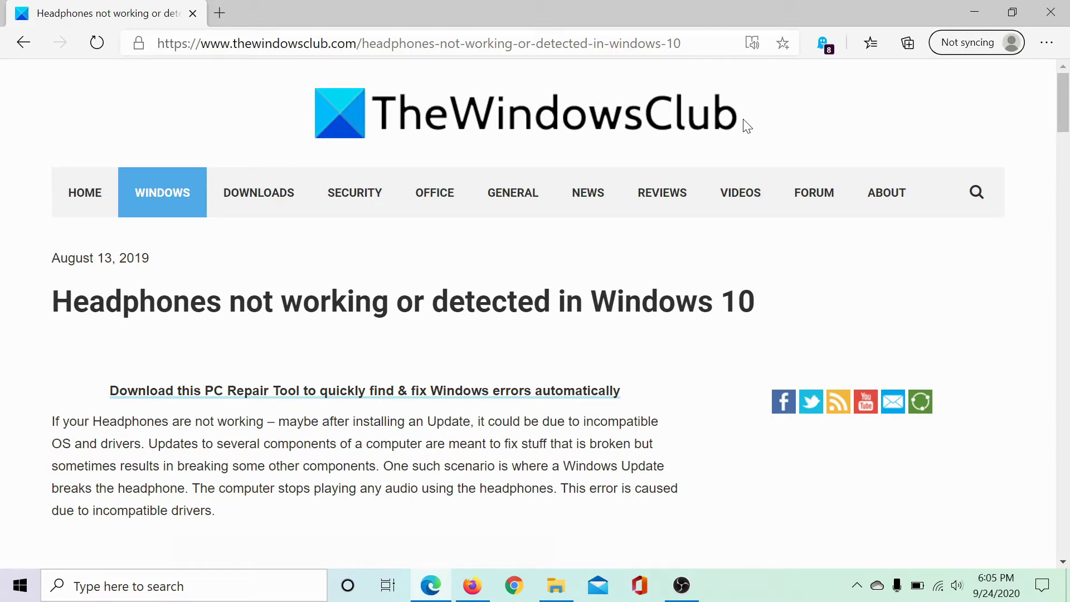
Read the article's list of headphone fixes, view the output device in the Windows Sound settings, and close Settings.
scroll(661, 269, down, 9)
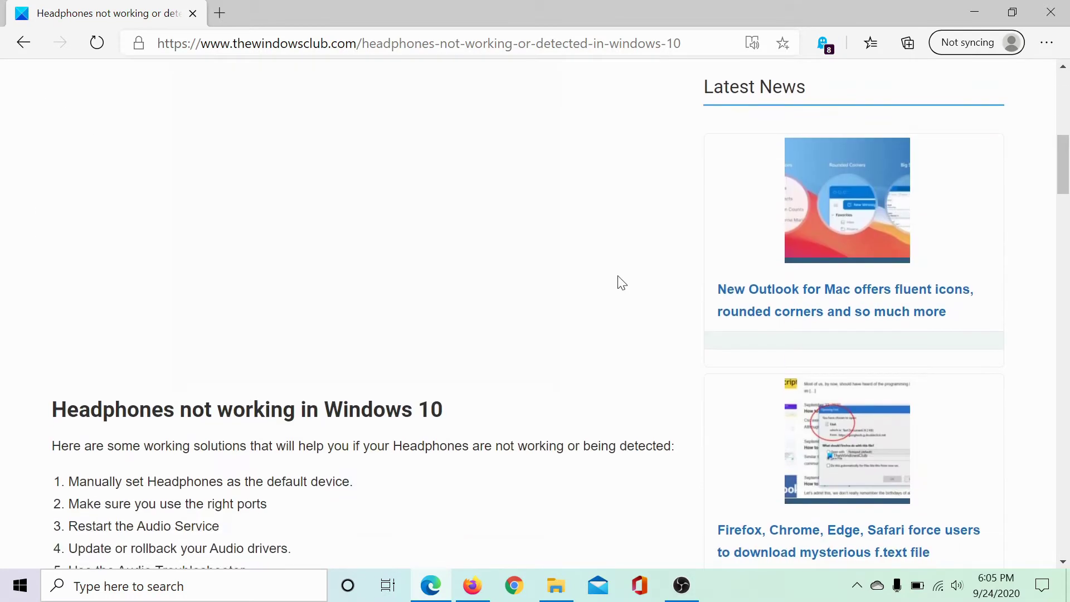
scroll(617, 282, down, 3)
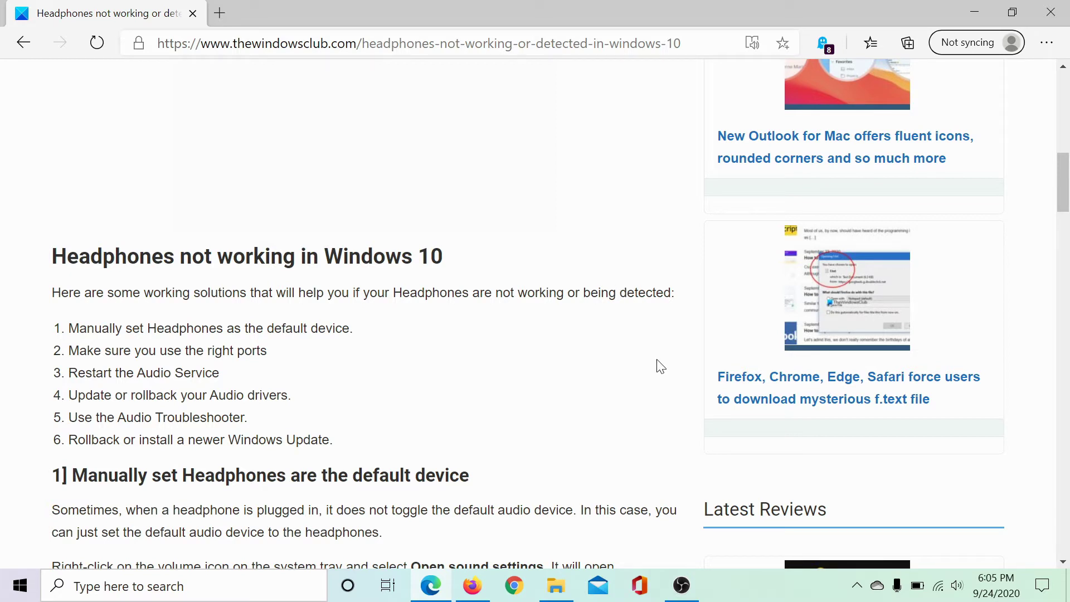
right_click(956, 586)
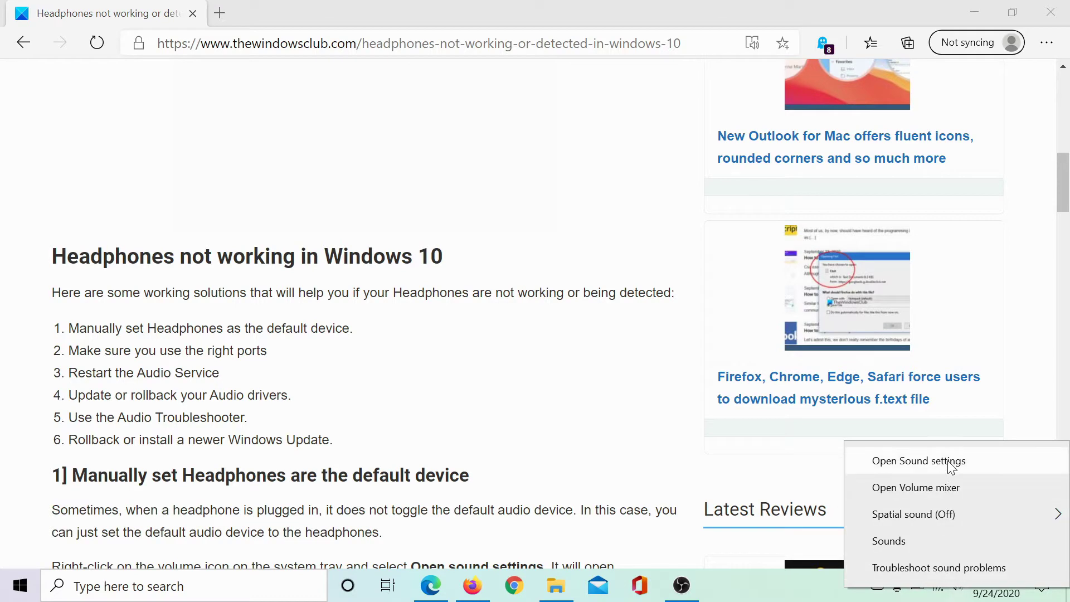
click(951, 462)
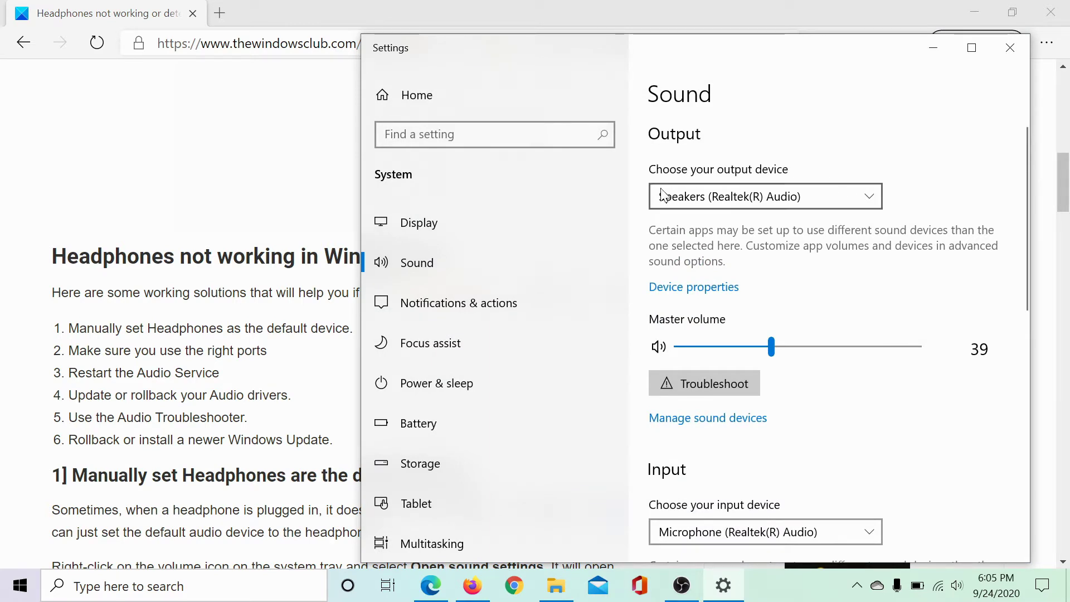
click(1016, 45)
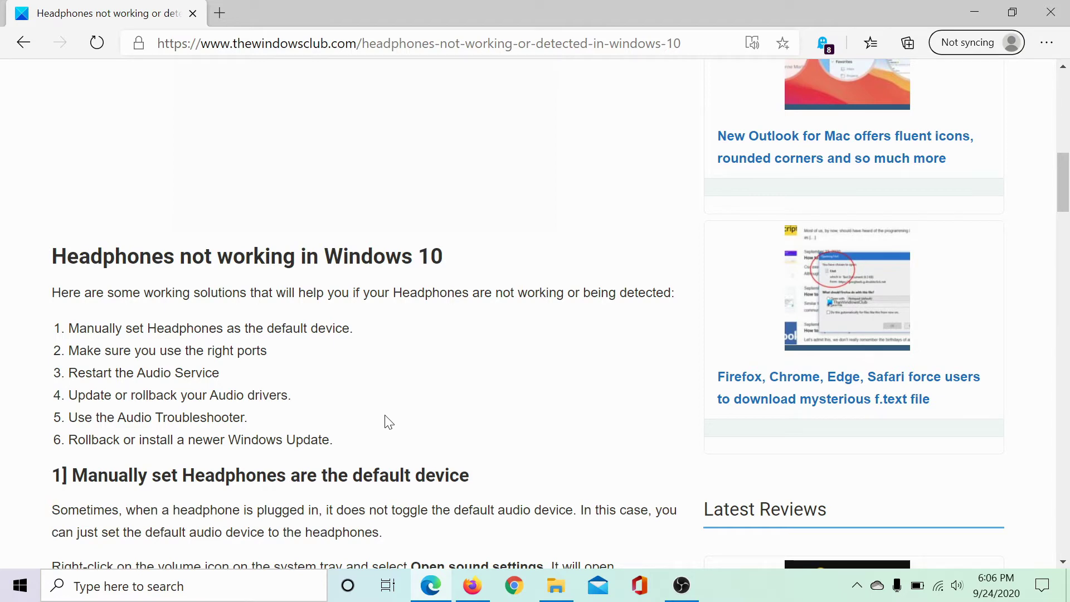
Open the Windows Services console by running services.msc.
key(super+r)
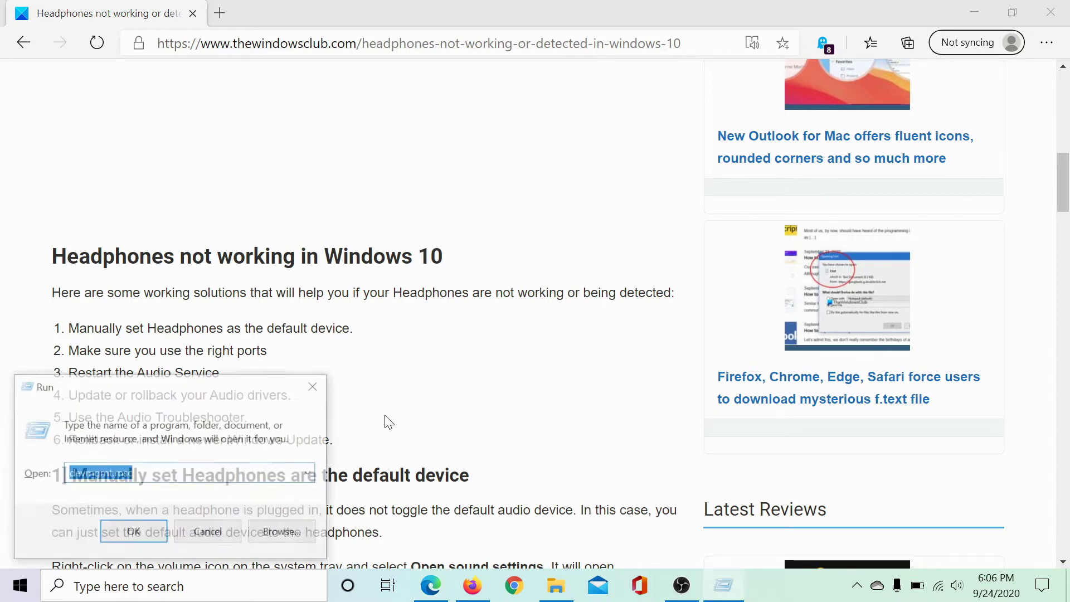
text(s)
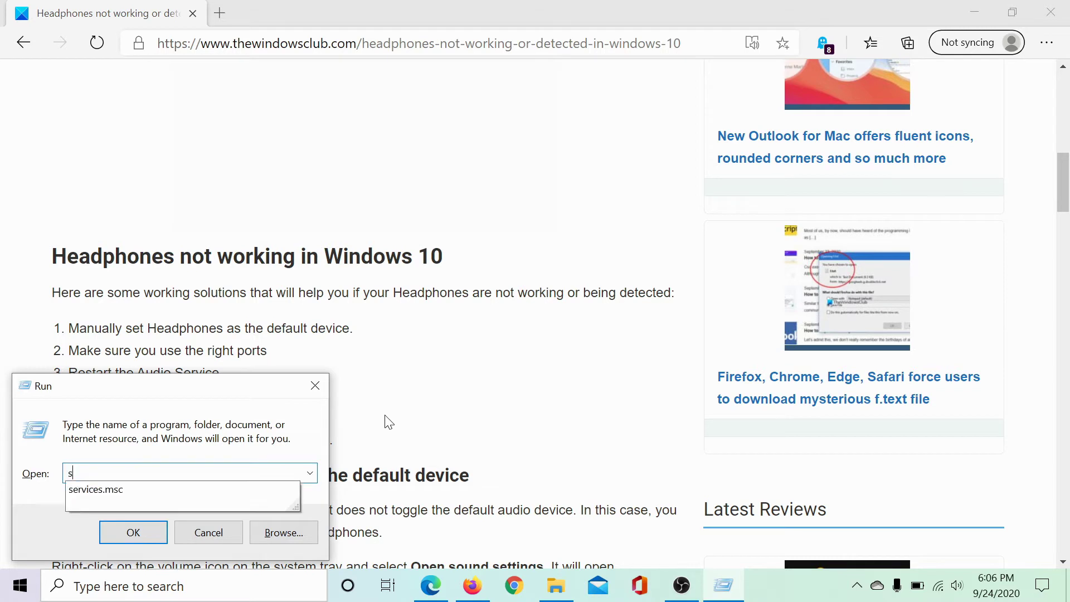
text(ervices.msc)
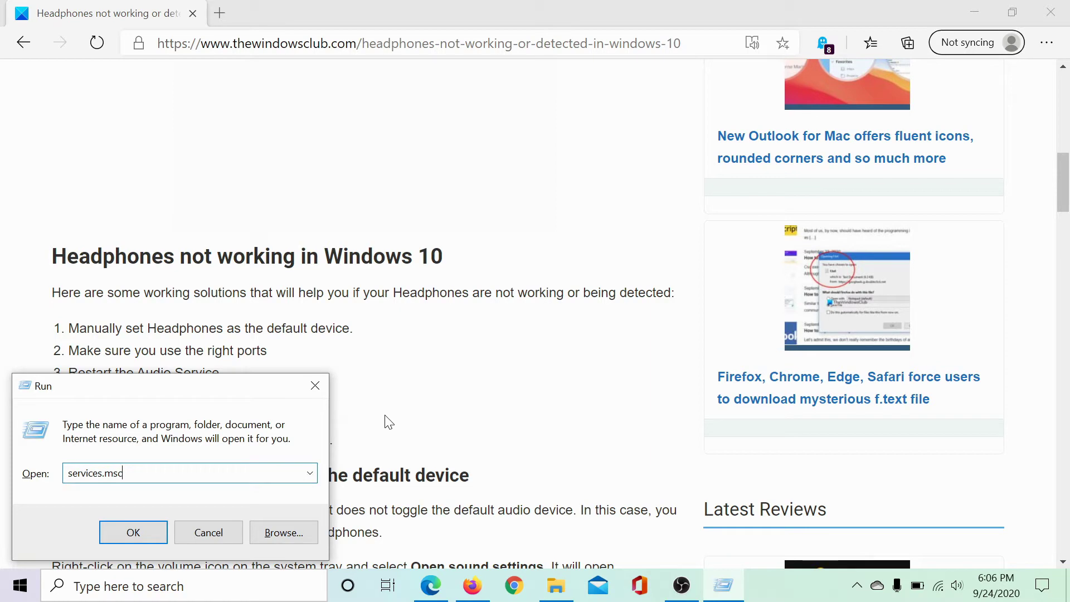
key(Return)
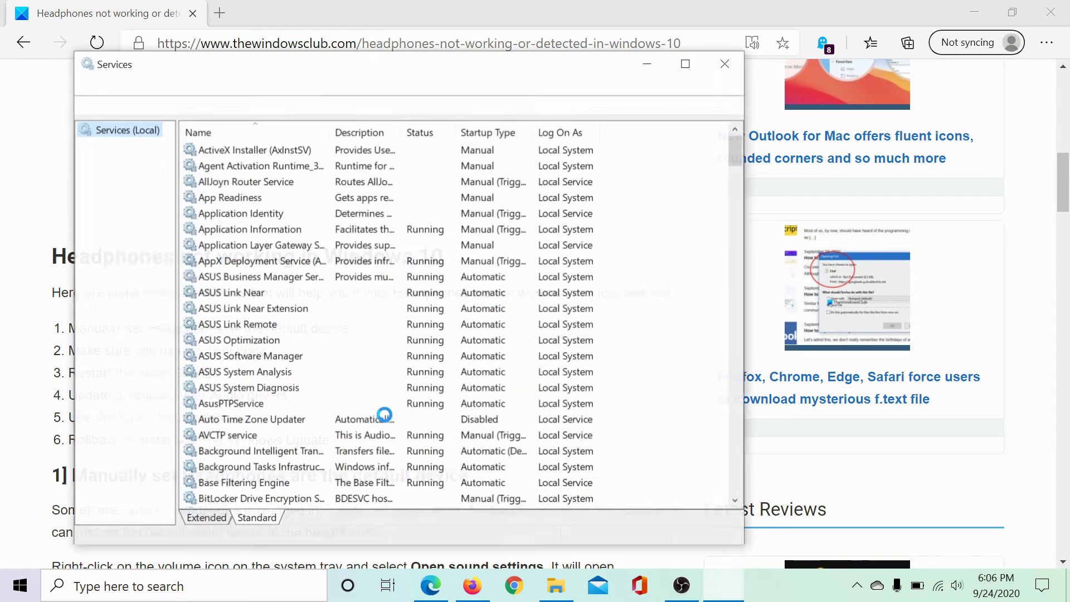
Find the Windows Audio service, show its available actions such as Restart, and close the Services console.
scroll(317, 324, down, 8)
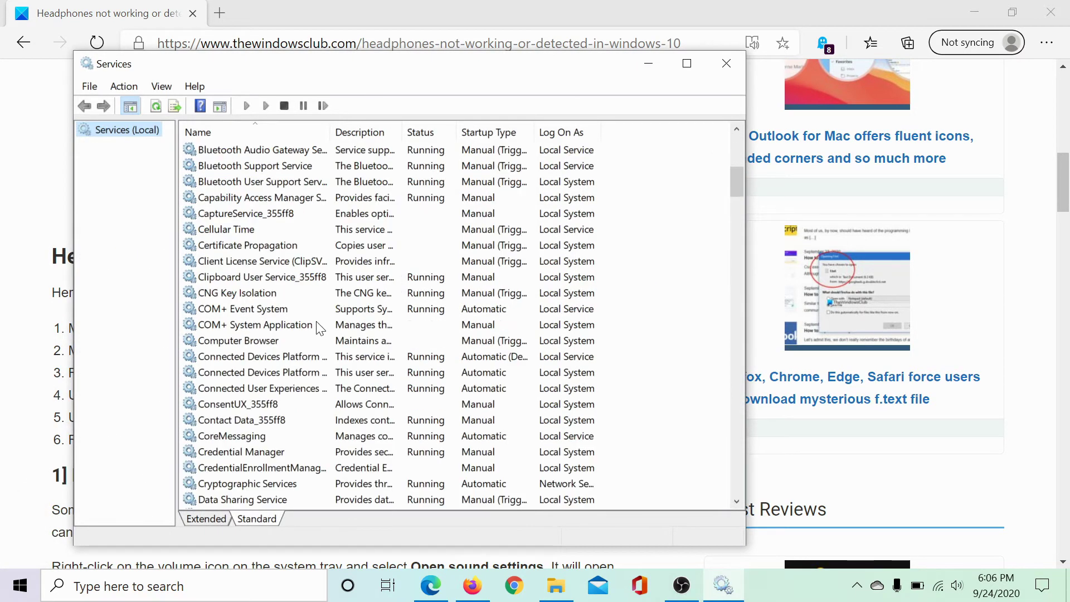
scroll(316, 322, down, 20)
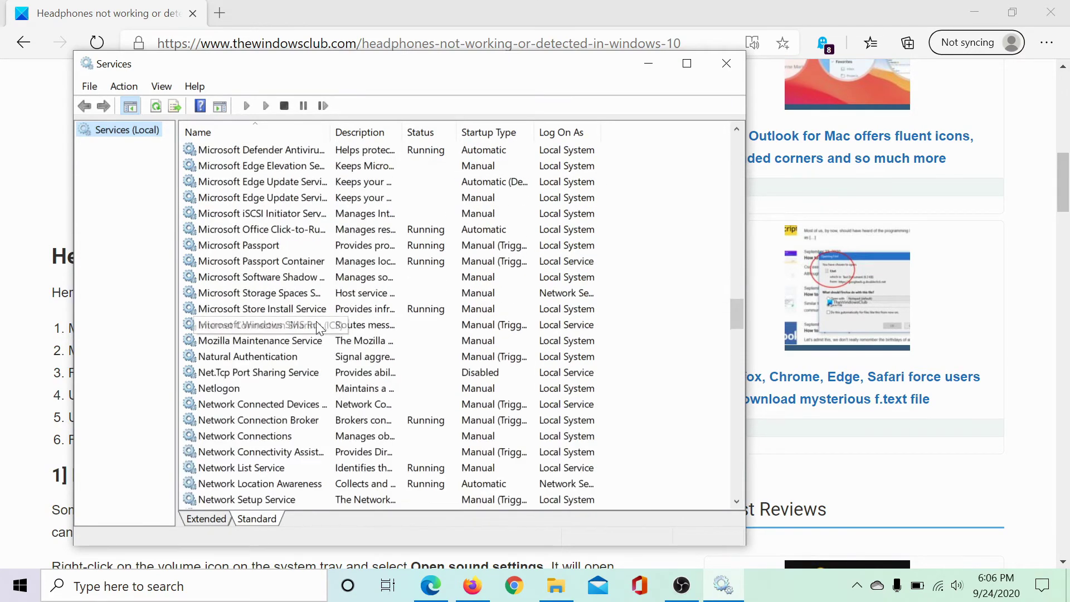
scroll(316, 322, down, 20)
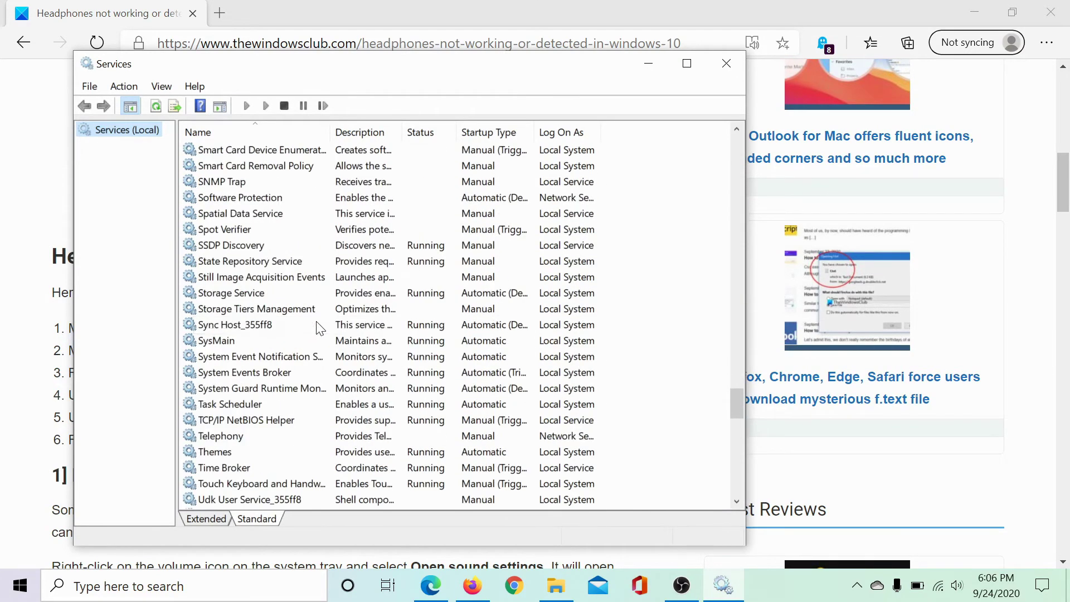
scroll(316, 323, down, 8)
right_click(243, 356)
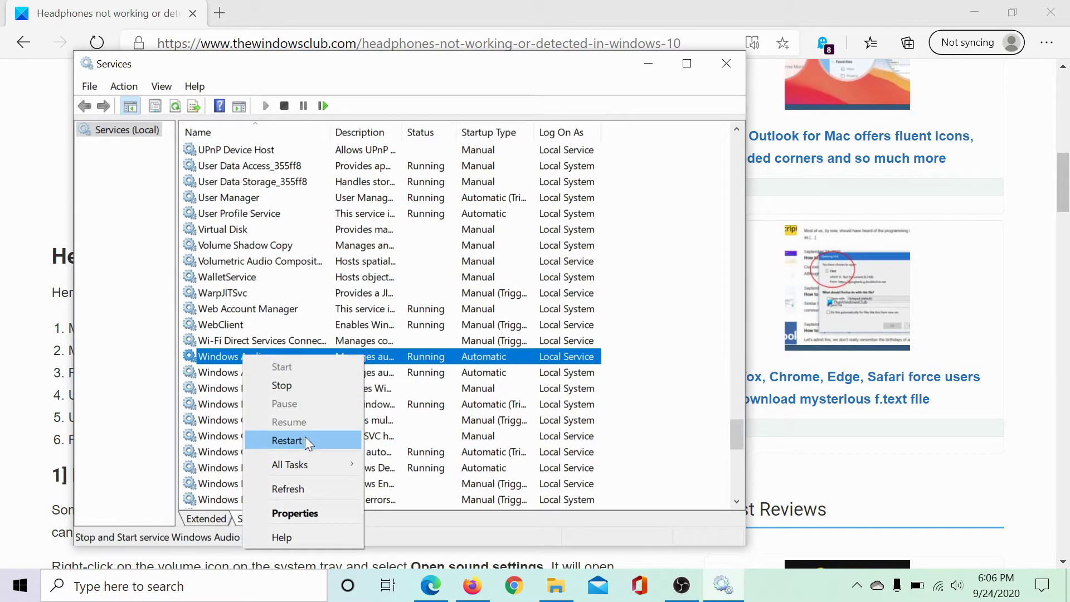
click(726, 62)
click(725, 63)
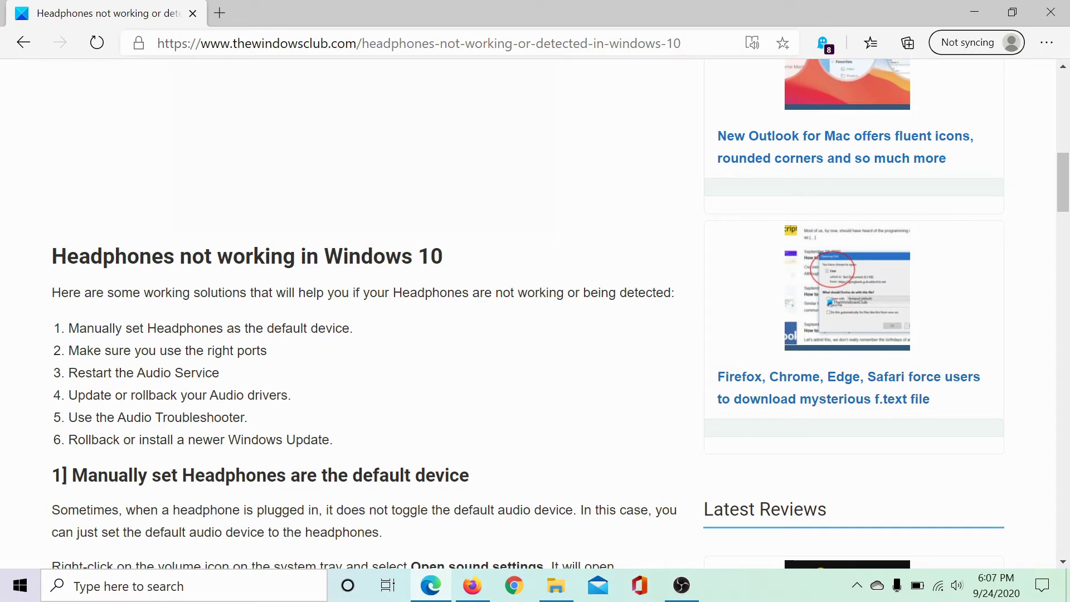
Open Device Manager by running devmgmt.msc.
key(super+r)
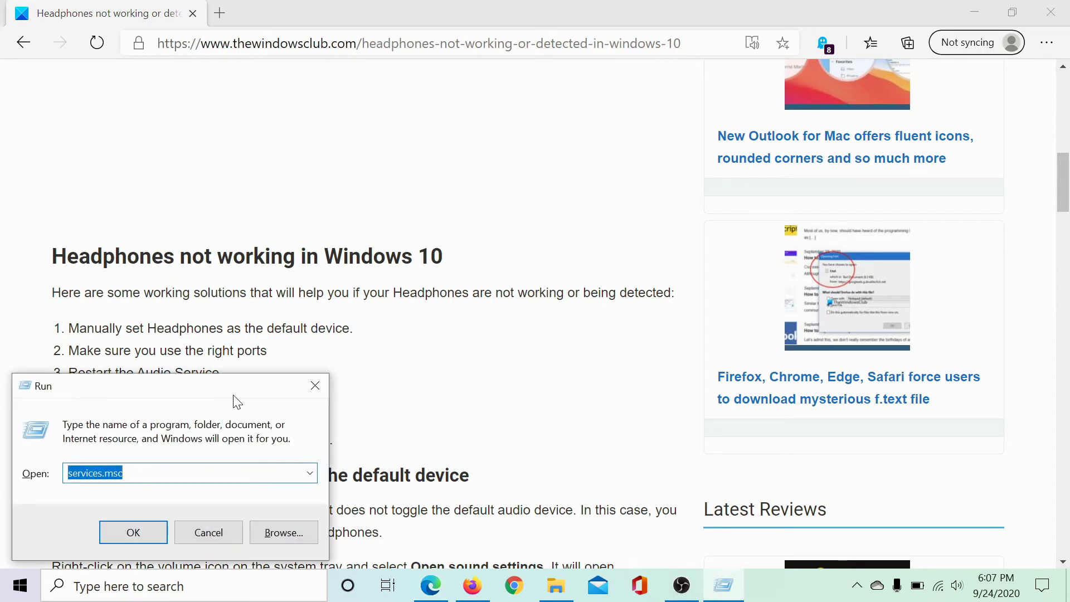
text(de)
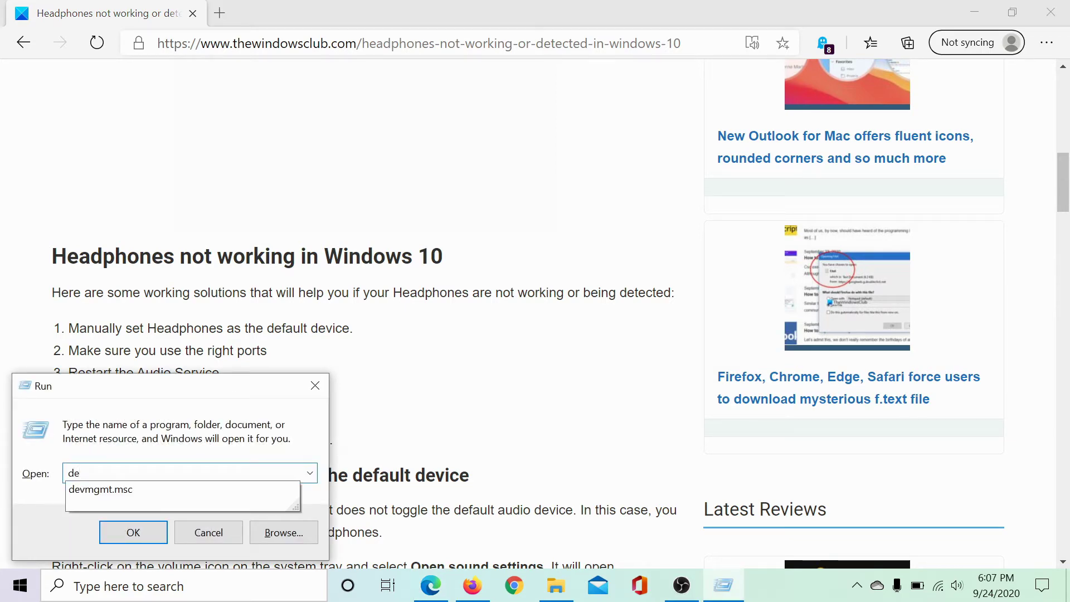
key(Down)
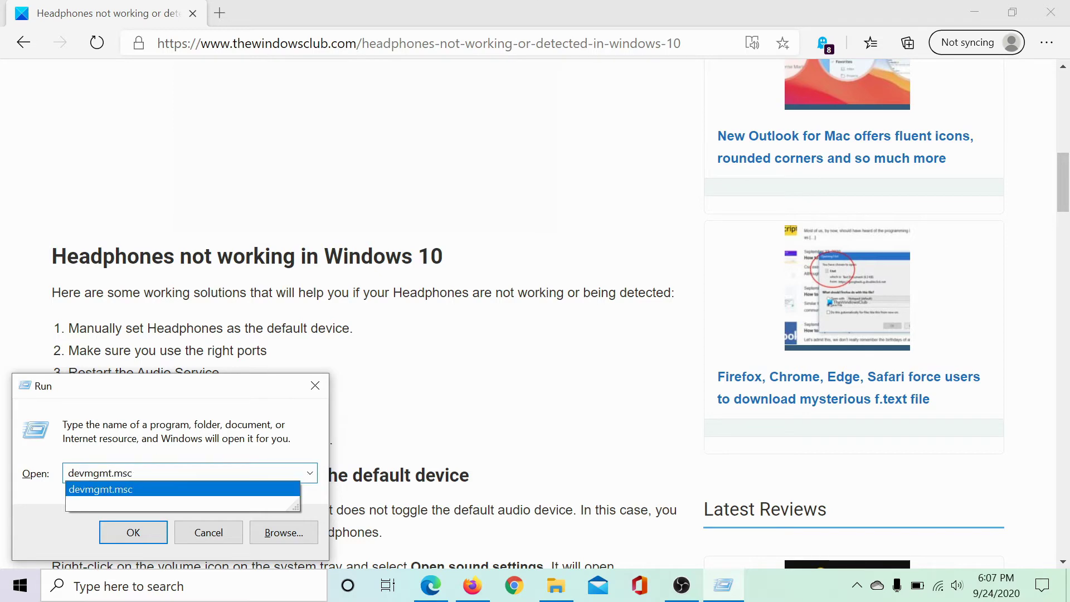
key(Return)
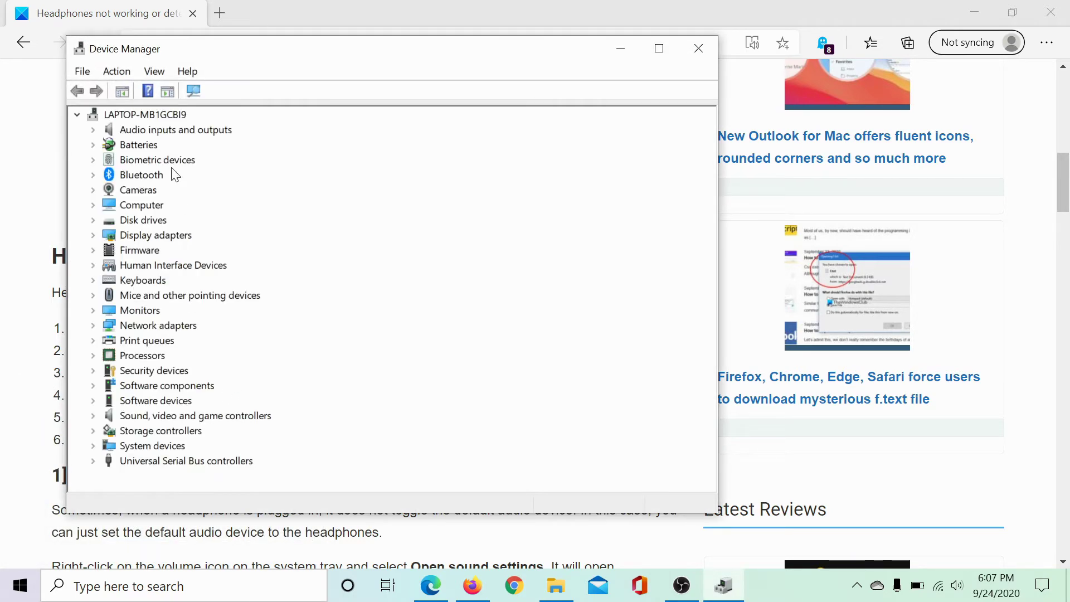
Show the driver actions for Speakers (Realtek(R) Audio) under Audio inputs and outputs, and close Device Manager.
click(94, 131)
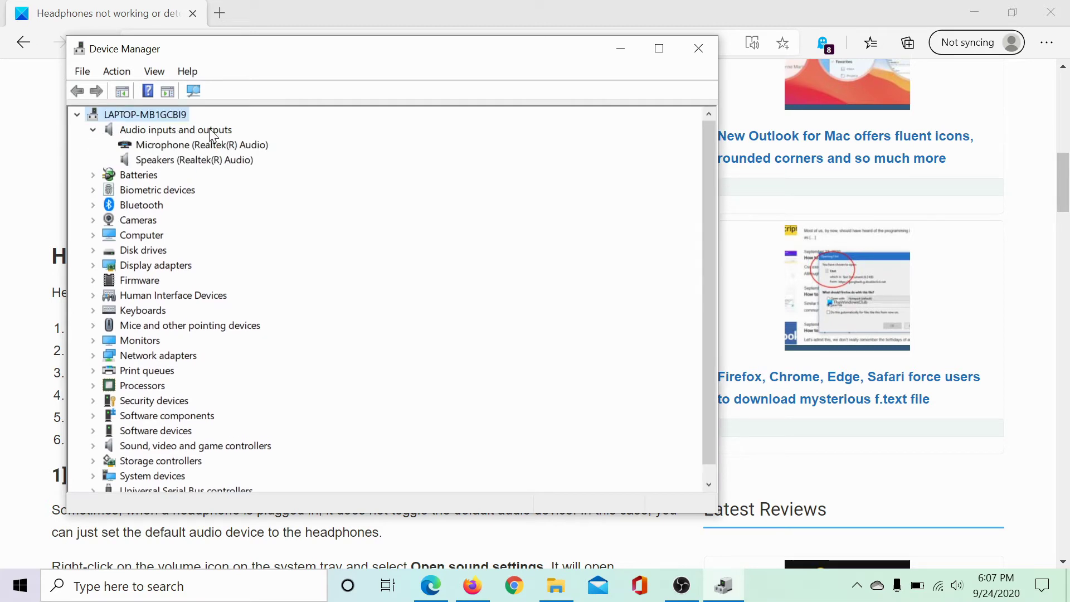
right_click(204, 161)
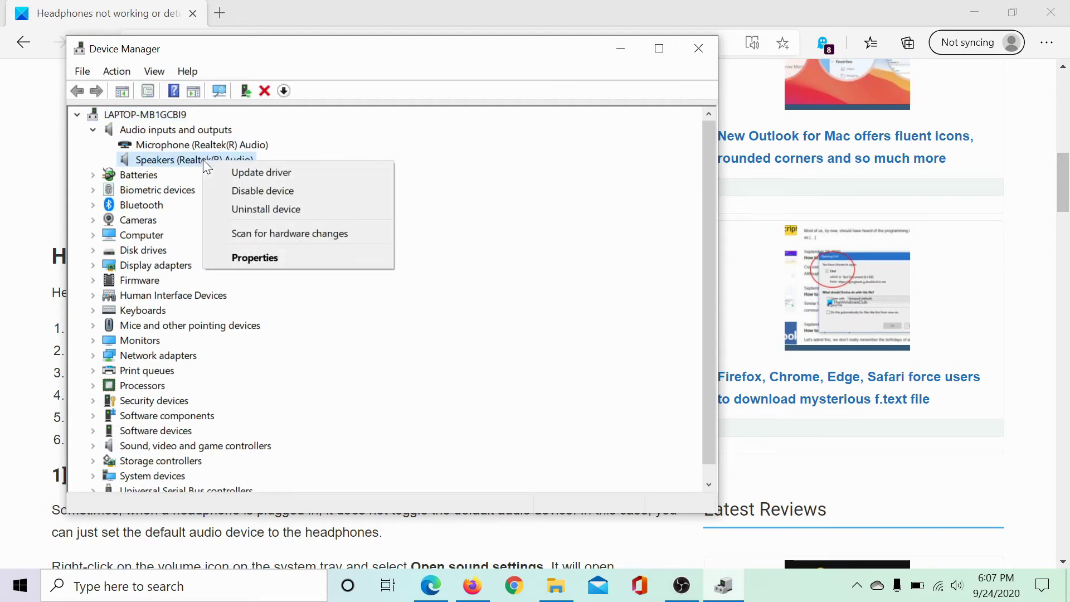
click(467, 186)
click(688, 43)
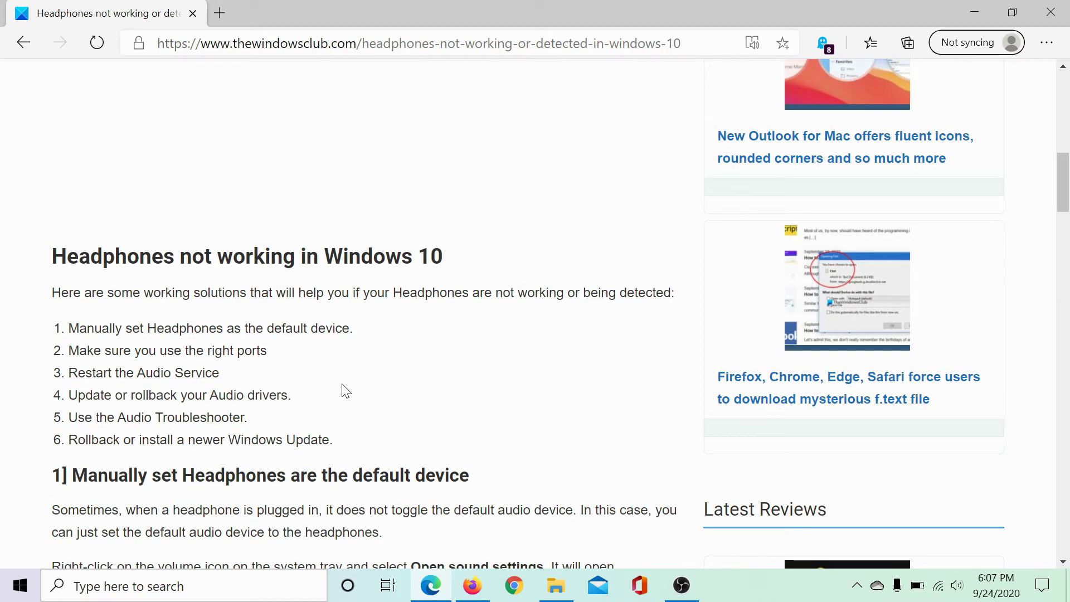
Open the Additional troubleshooters list from the Troubleshoot page of Windows Update & Security settings.
click(21, 586)
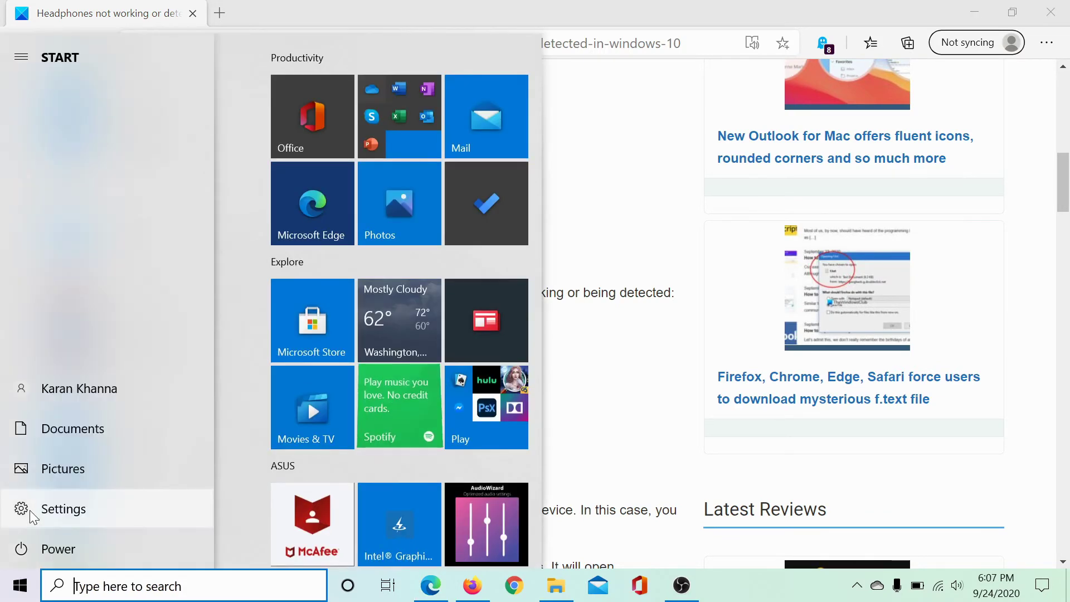
click(29, 510)
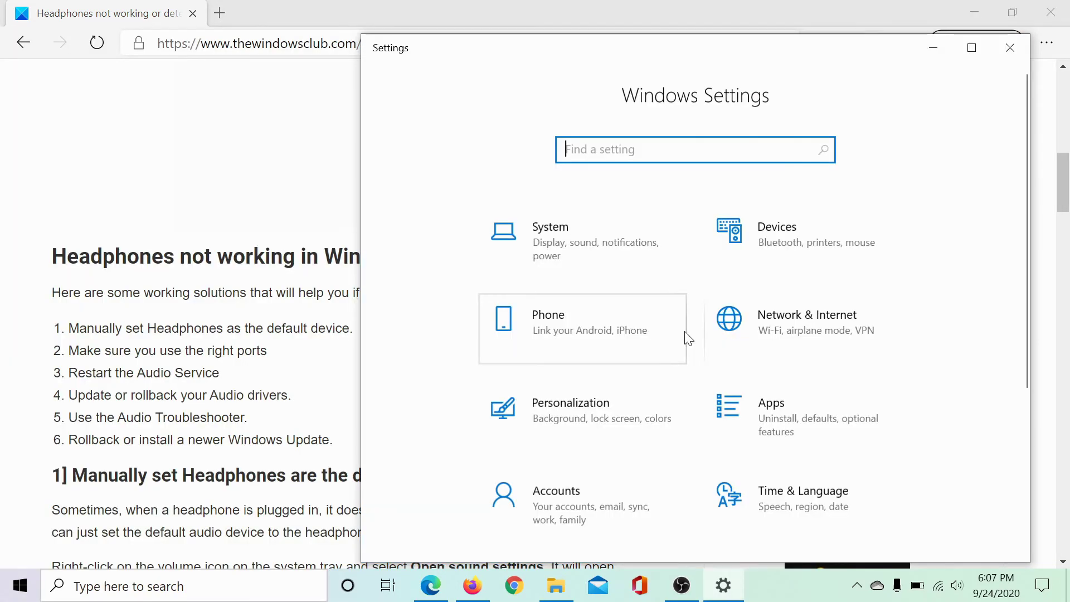
scroll(685, 337, down, 5)
click(619, 494)
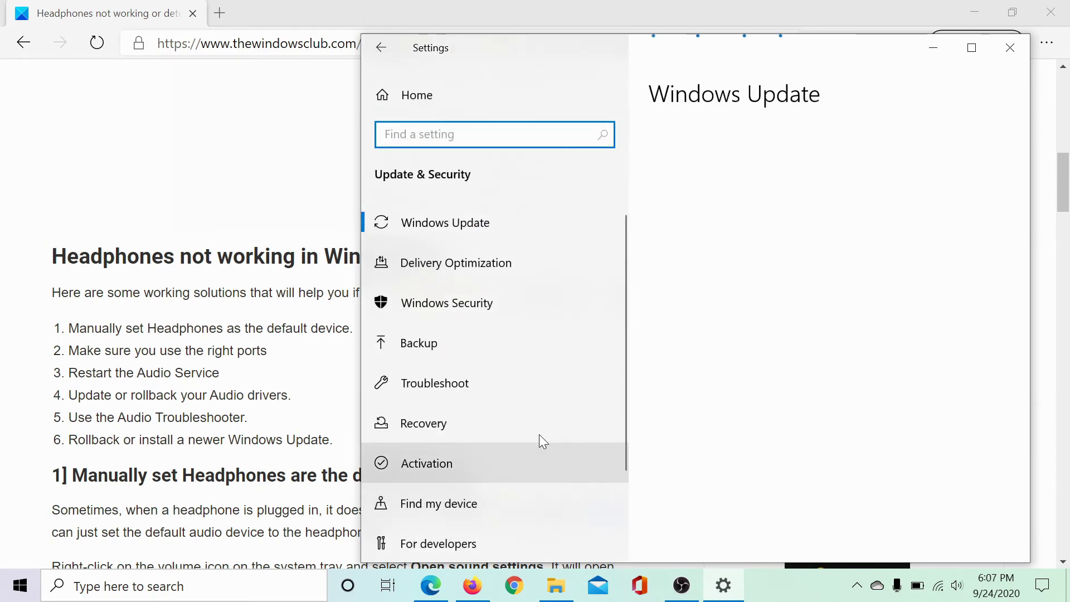
click(475, 382)
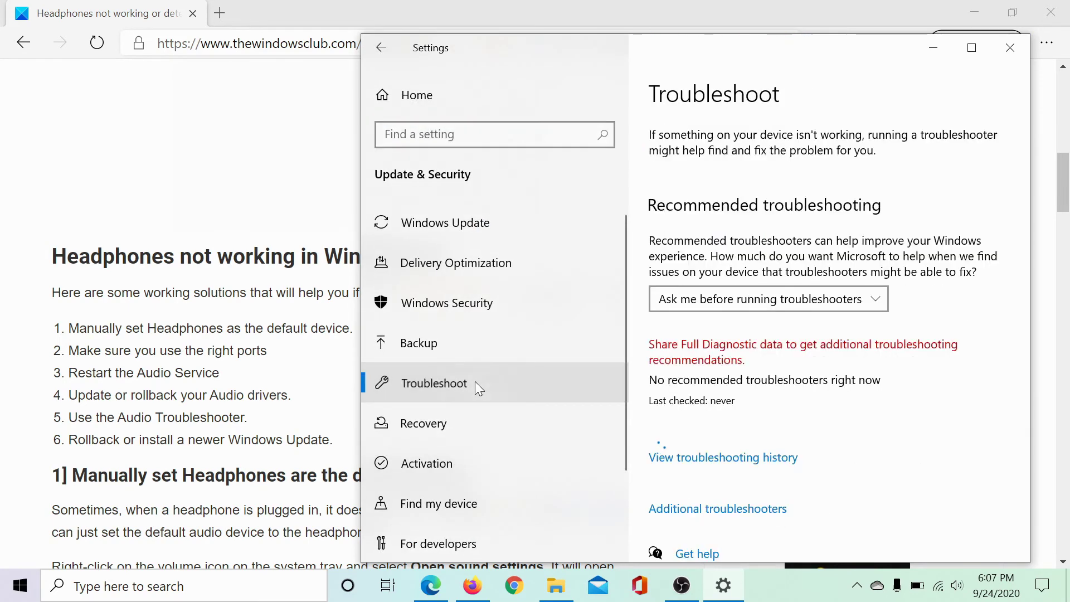
click(726, 465)
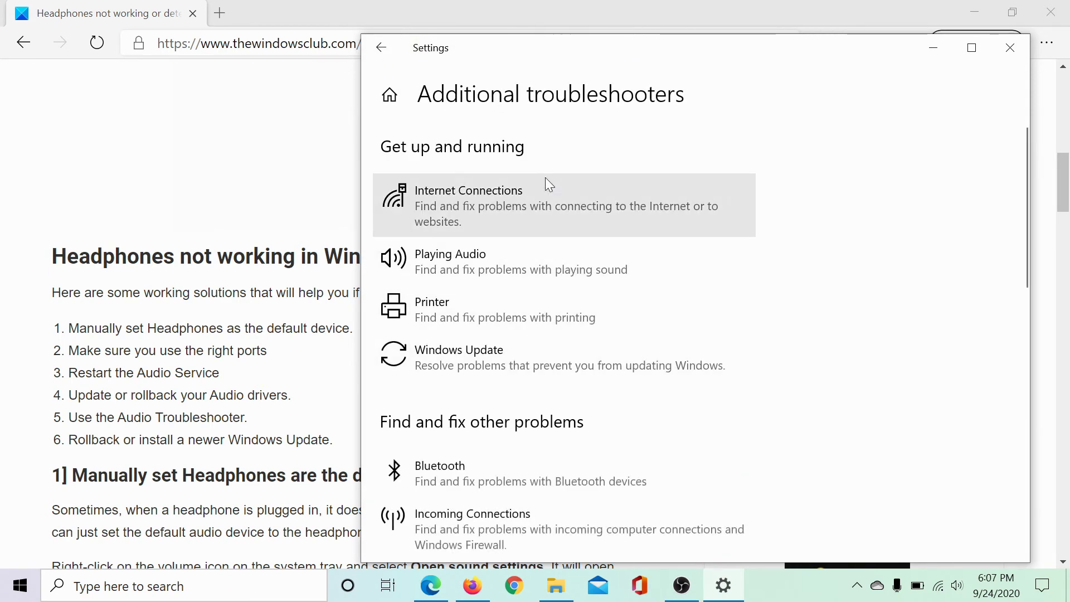
Run the Playing Audio troubleshooter and close Settings.
click(530, 259)
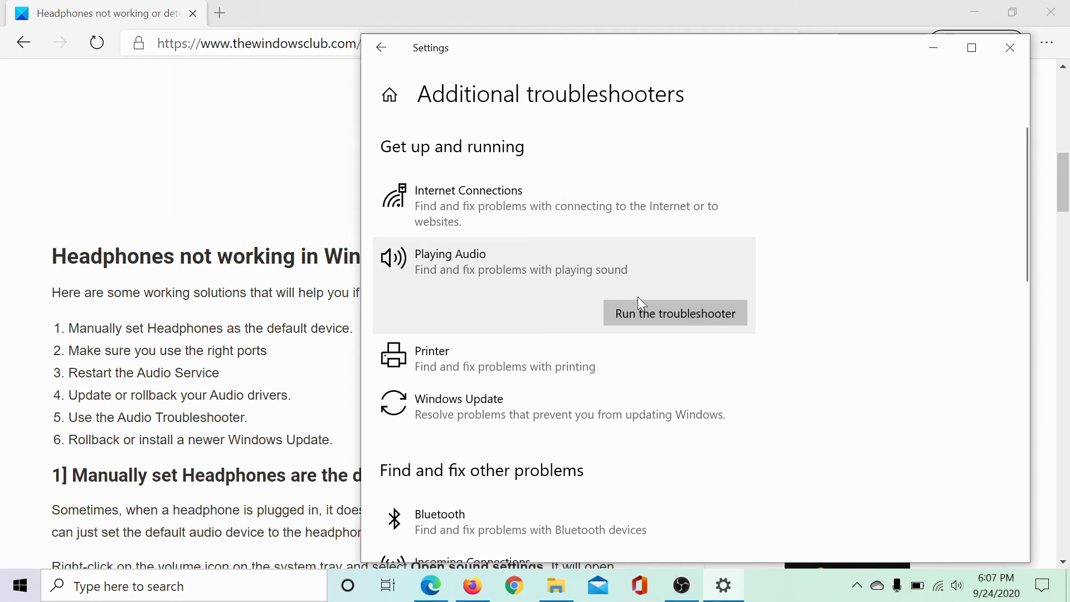
click(650, 312)
click(1010, 47)
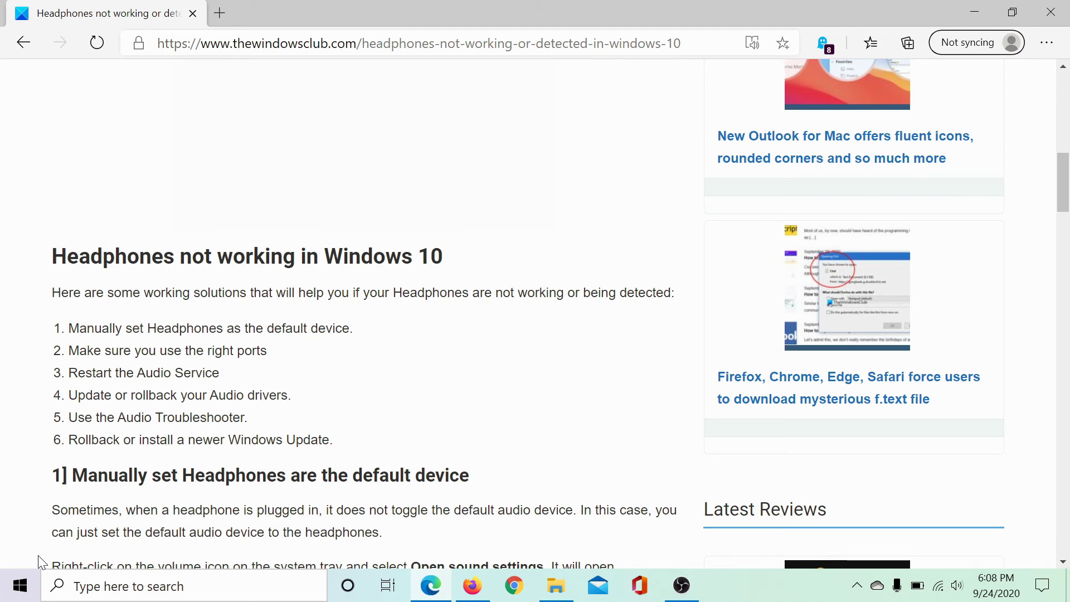
View the Windows Update page with its option to check for updates in Update & Security settings, and close Settings.
click(19, 592)
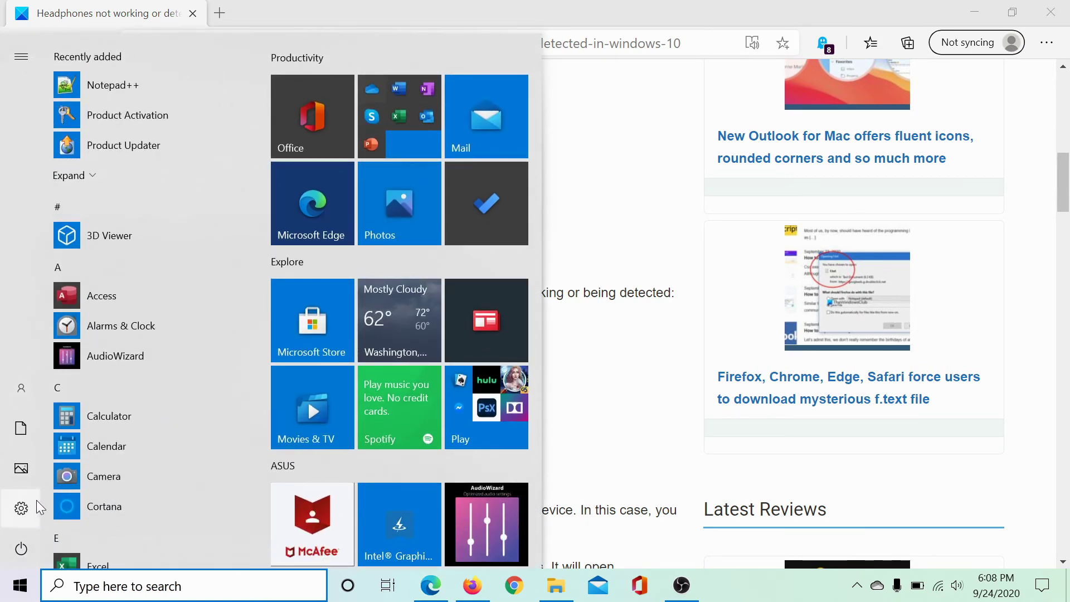
click(35, 509)
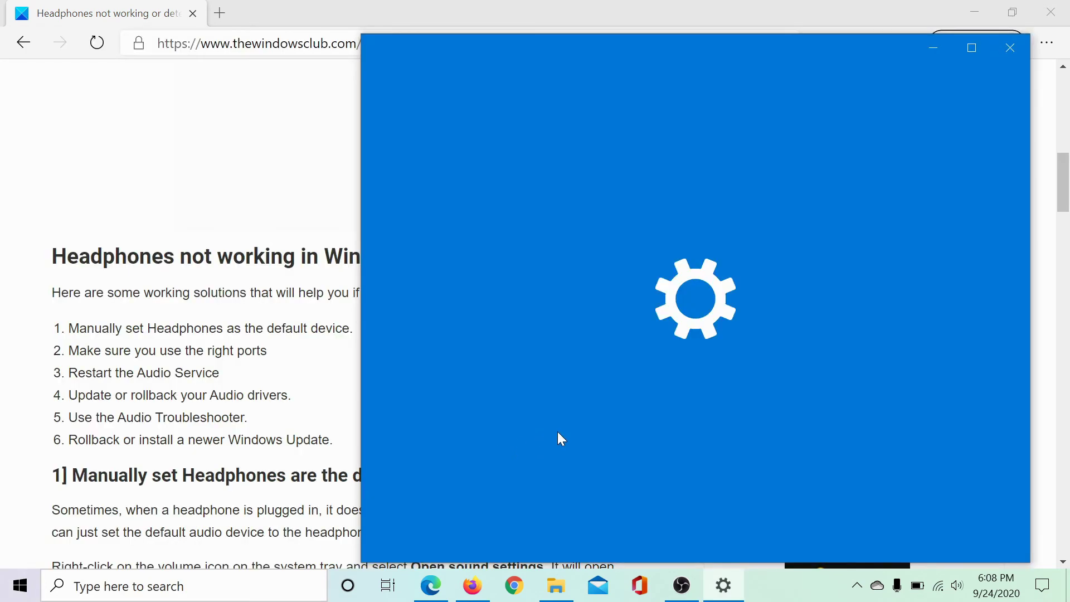
scroll(604, 440, down, 4)
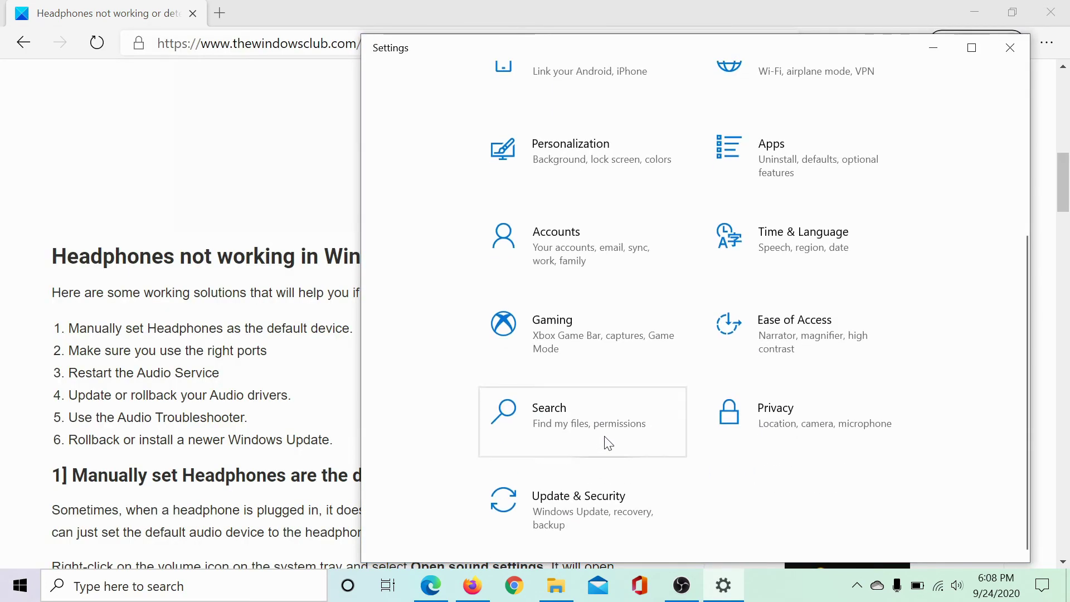
click(576, 526)
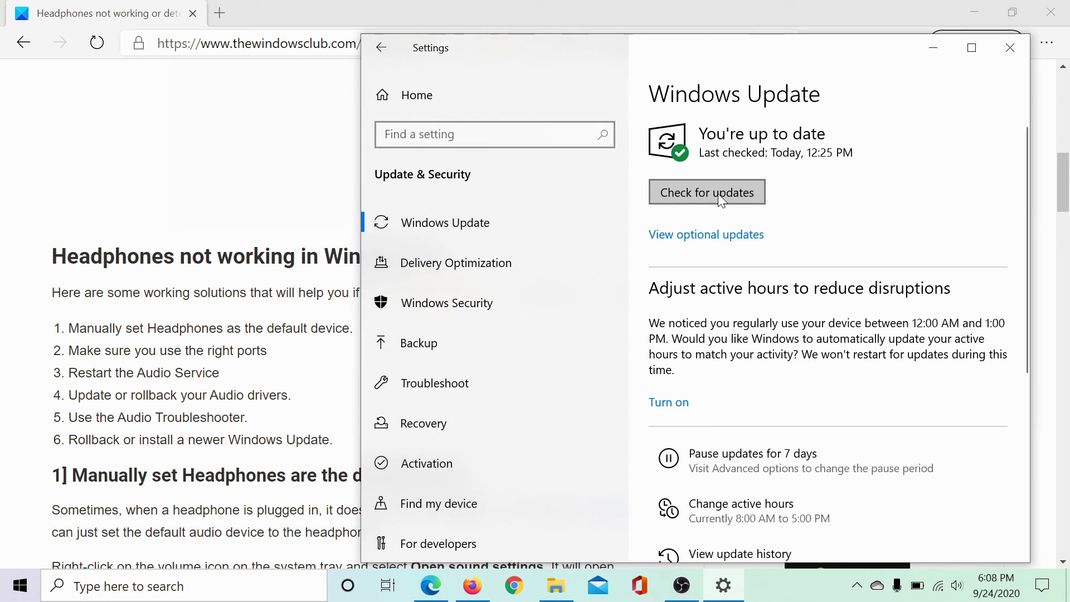
click(1009, 54)
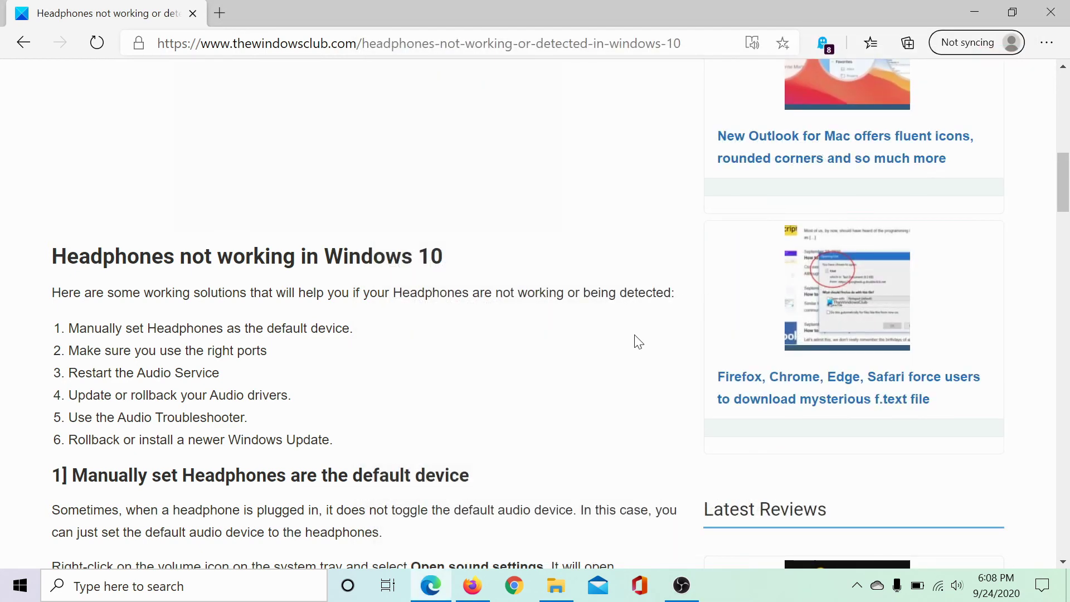